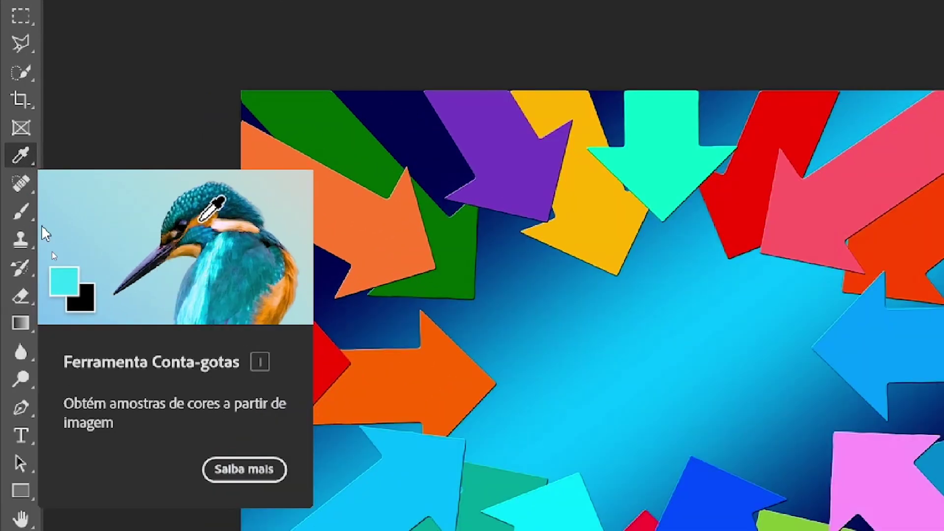
# - Eyedropper-sample the orange, green, pink and red arrows, ending on teal (H 165, S 86%, B 99%)
pyautogui.click(19, 156)
pyautogui.click(393, 239)
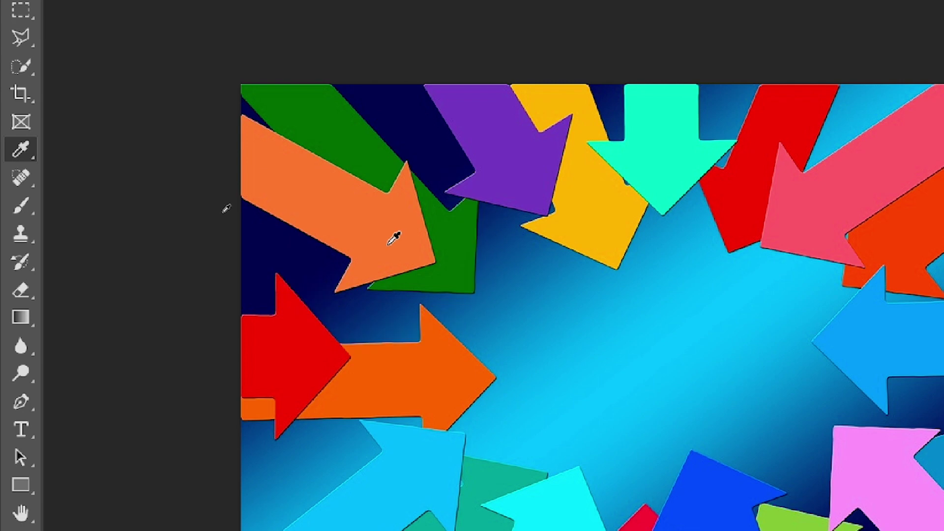
pyautogui.click(474, 241)
pyautogui.click(814, 197)
pyautogui.click(731, 165)
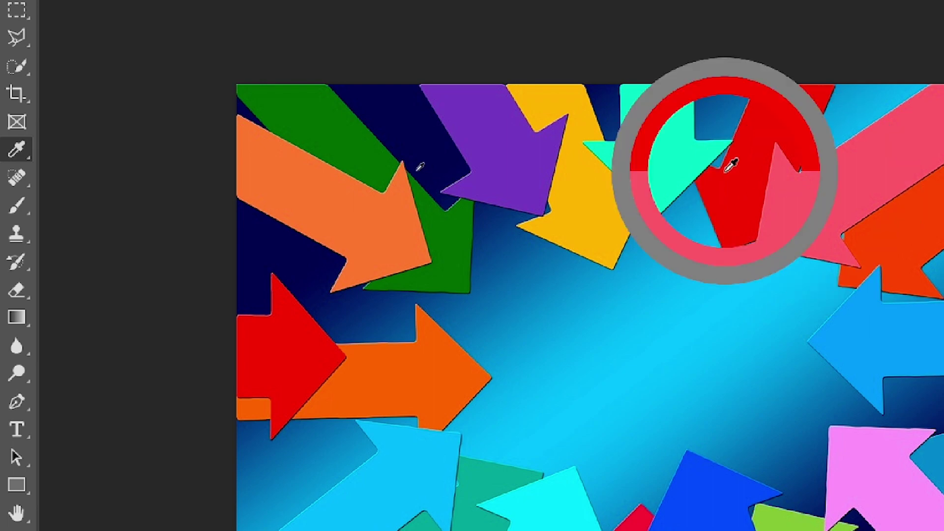
pyautogui.click(647, 159)
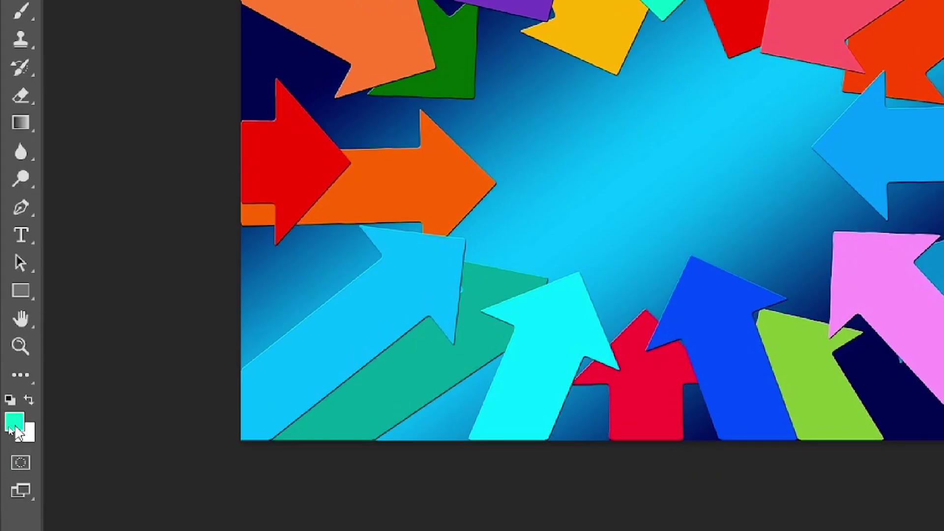
# - In the foreground Color Picker, try teal shades, then sample the orange arrow, eb6504, as the new colour
pyautogui.click(13, 425)
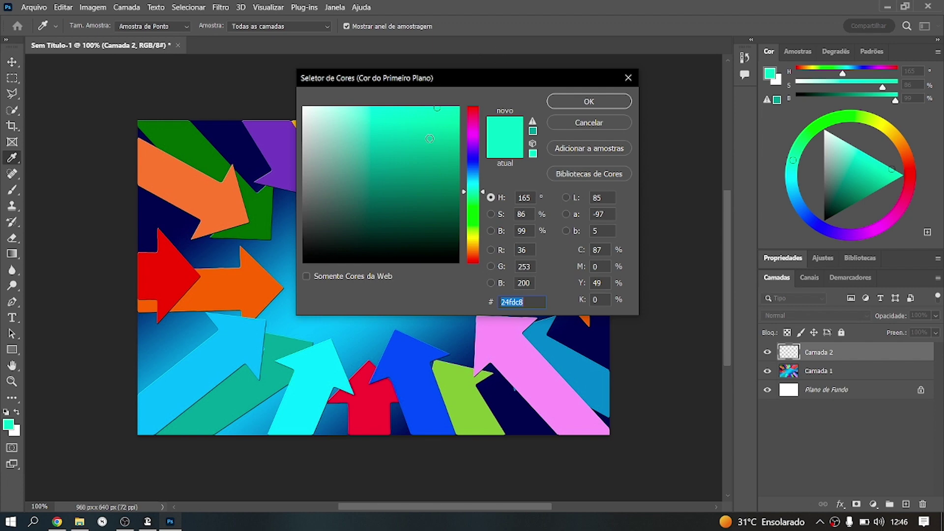
pyautogui.click(402, 183)
pyautogui.moveTo(402, 183)
pyautogui.mouseDown()
pyautogui.moveTo(323, 135)
pyautogui.moveTo(387, 217)
pyautogui.mouseUp()
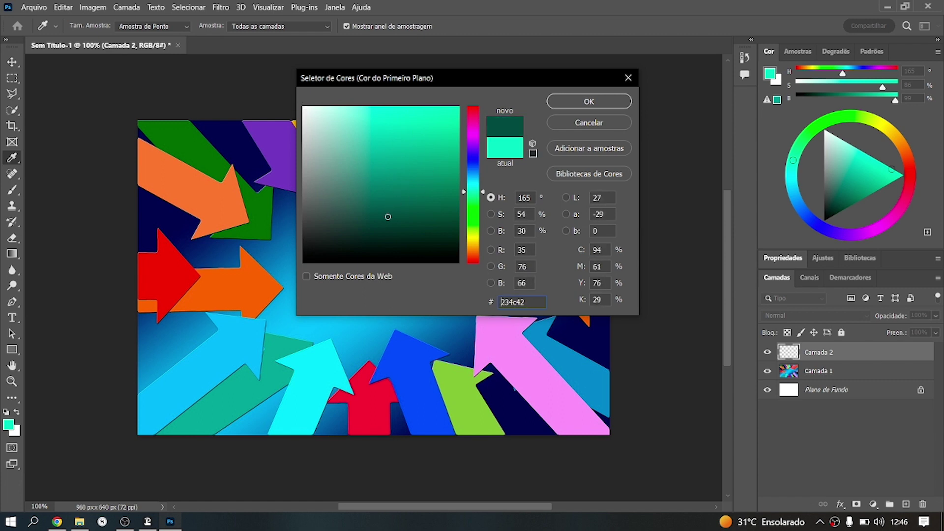
pyautogui.click(229, 204)
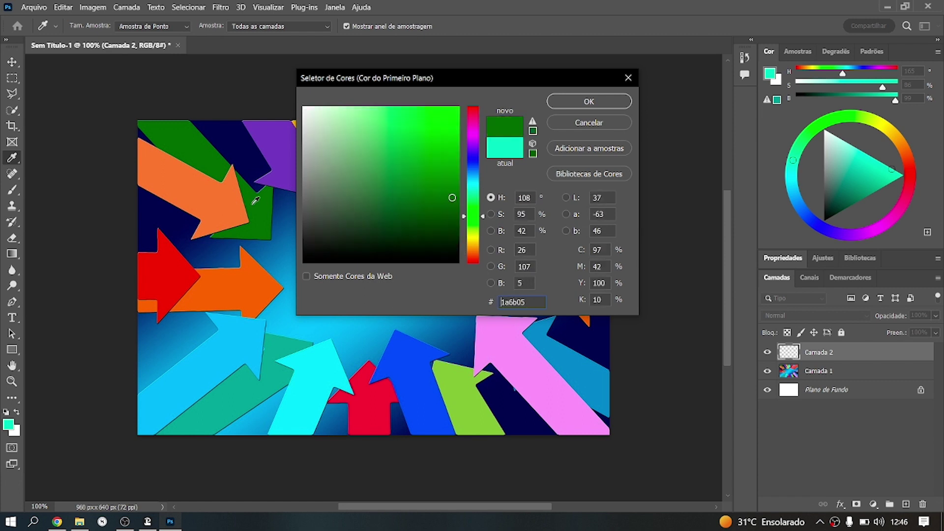
pyautogui.click(283, 159)
pyautogui.click(220, 344)
pyautogui.click(247, 289)
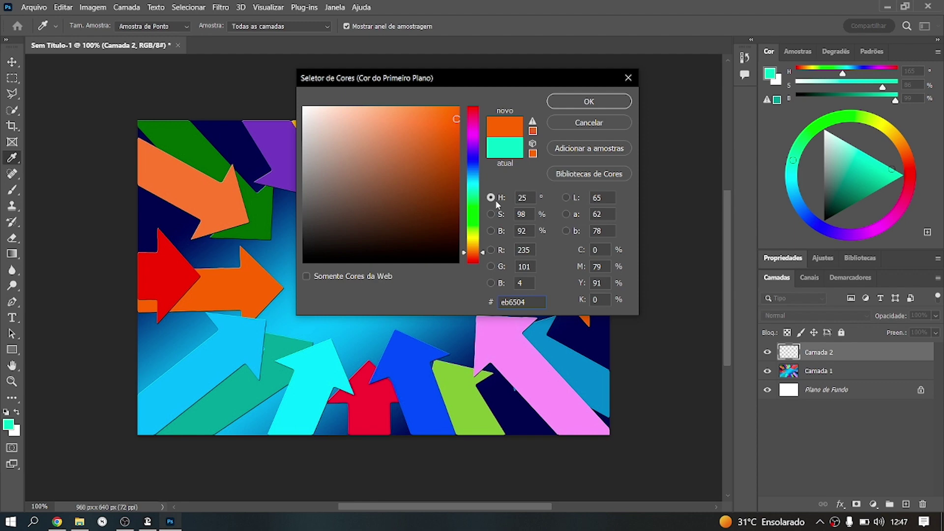
# - Test saturation and brightness modes, leaving the orange at S 100%, B 100% (ff6b00)
pyautogui.moveTo(528, 199); pyautogui.dragTo(513, 206)
pyautogui.click(527, 214)
pyautogui.click(492, 215)
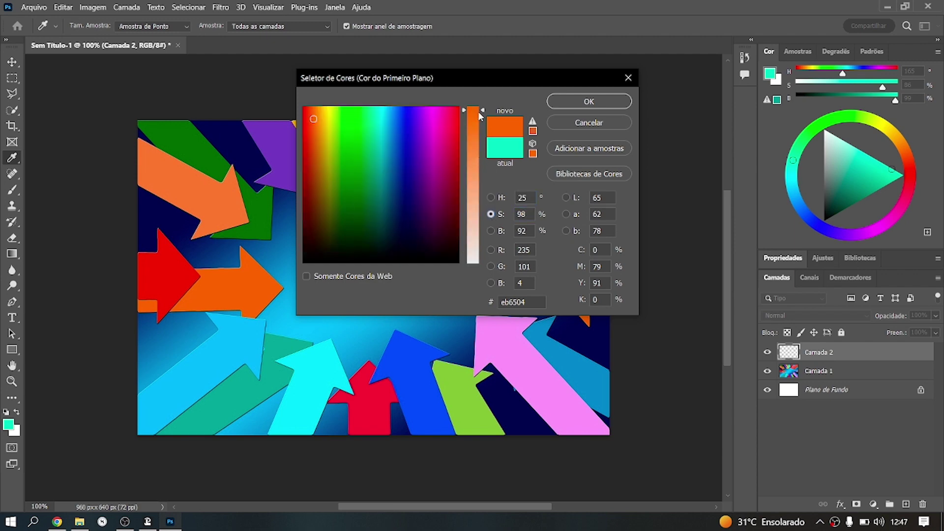
pyautogui.moveTo(485, 112)
pyautogui.mouseDown()
pyautogui.moveTo(484, 225)
pyautogui.moveTo(473, 111)
pyautogui.mouseUp()
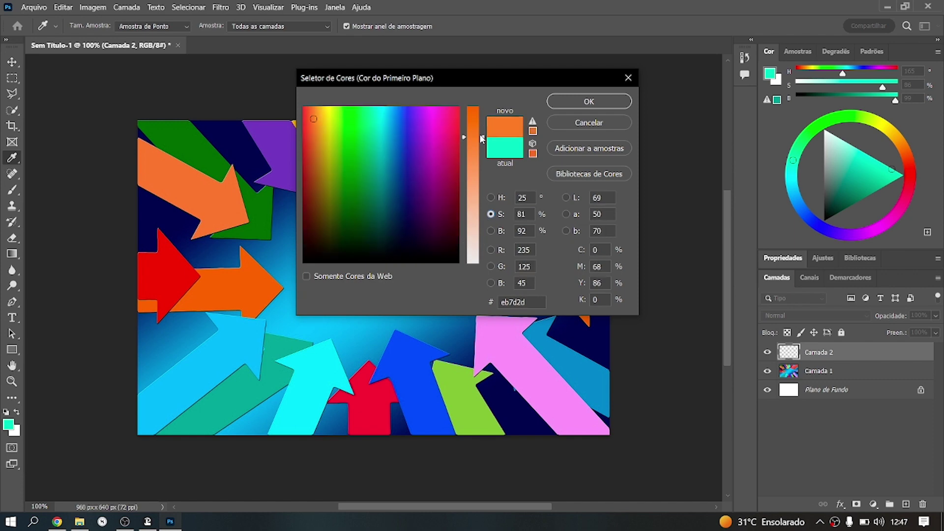
pyautogui.click(491, 231)
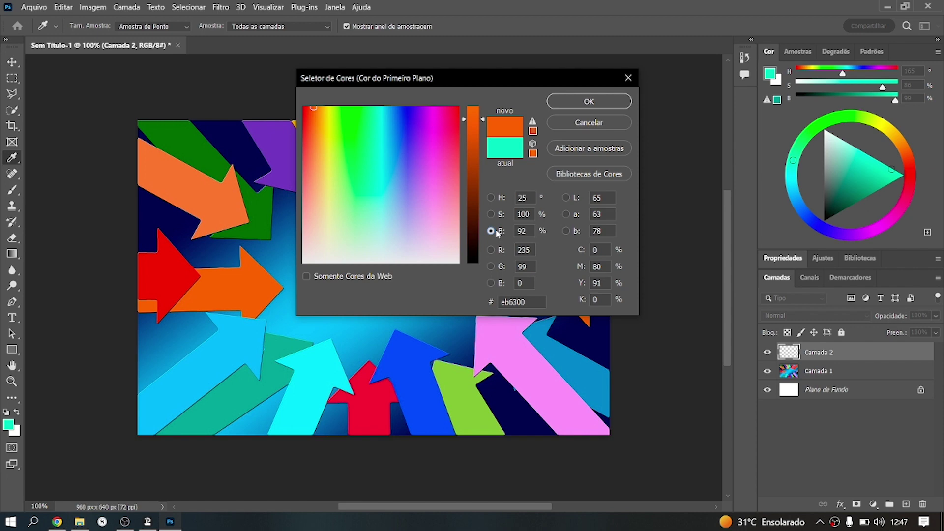
pyautogui.moveTo(481, 121); pyautogui.dragTo(482, 107)
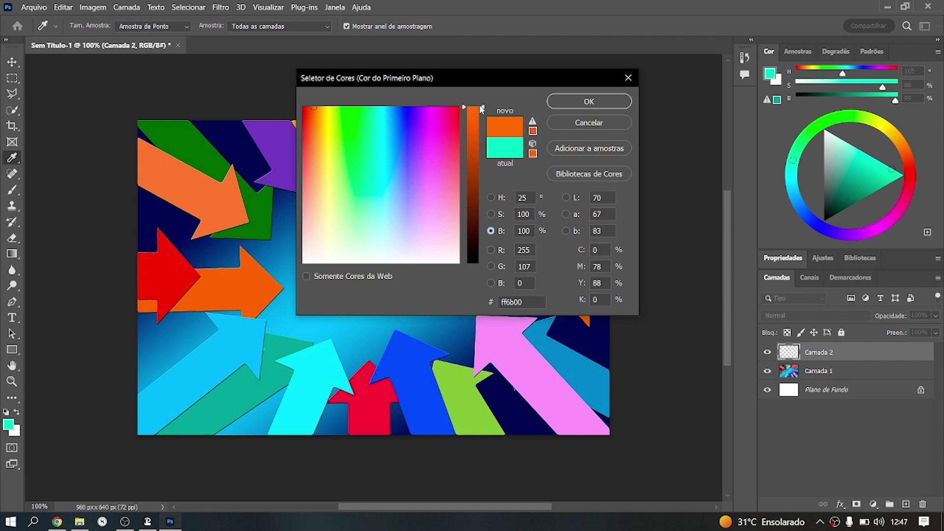
pyautogui.moveTo(482, 108); pyautogui.dragTo(483, 263)
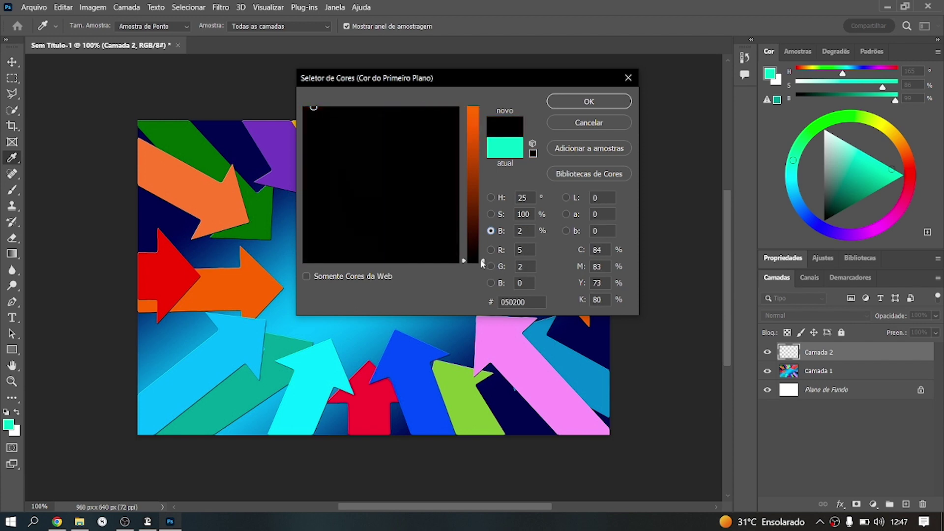
pyautogui.moveTo(482, 263); pyautogui.dragTo(480, 108)
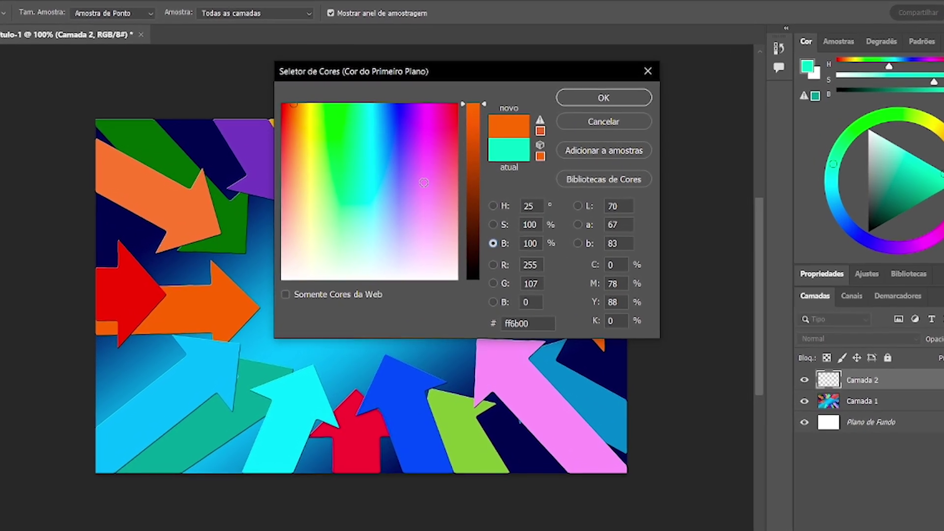
# - Pick a bright magenta and snap it to the in-gamut shade b64991
pyautogui.moveTo(424, 183); pyautogui.dragTo(428, 108)
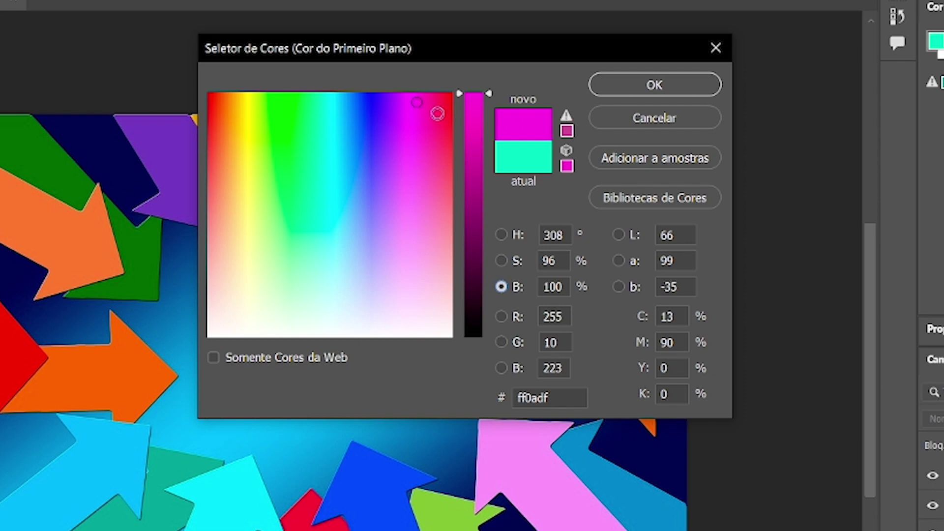
pyautogui.click(567, 123)
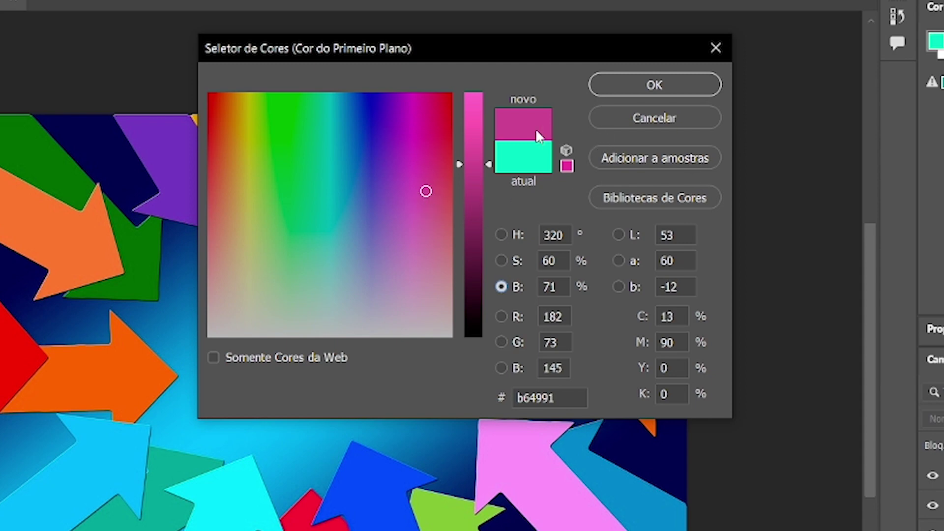
# - Add magenta b64991 to the swatches under the name 'cor que eu gostei'
pyautogui.click(630, 159)
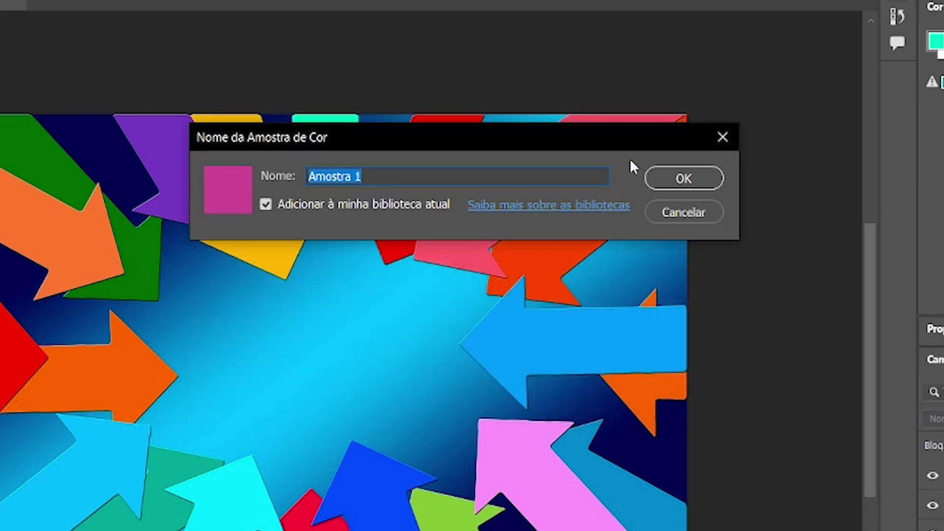
pyautogui.write('cor q')
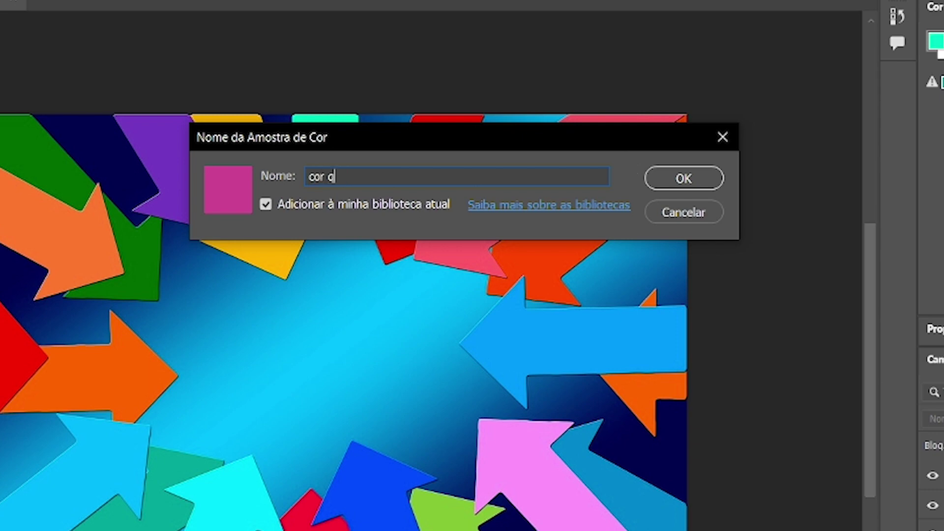
pyautogui.write('ue eu goste')
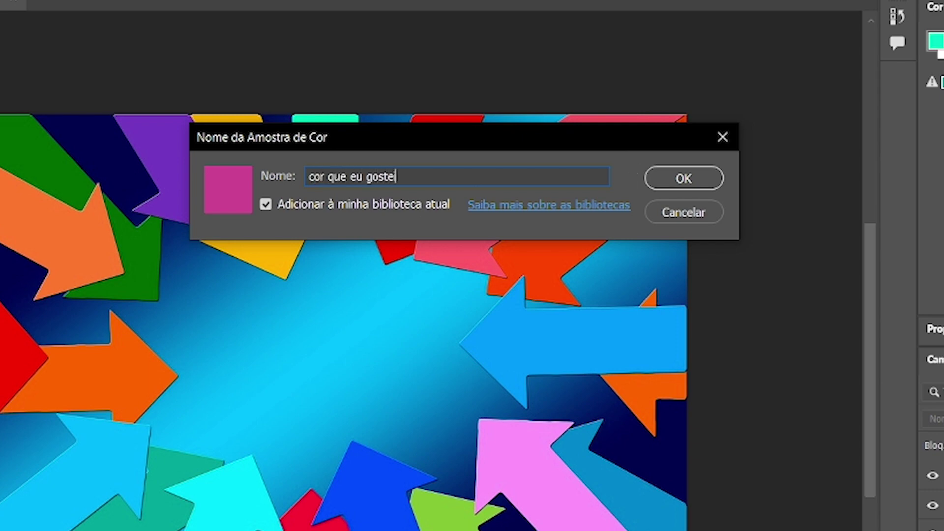
pyautogui.write('i')
pyautogui.click(665, 181)
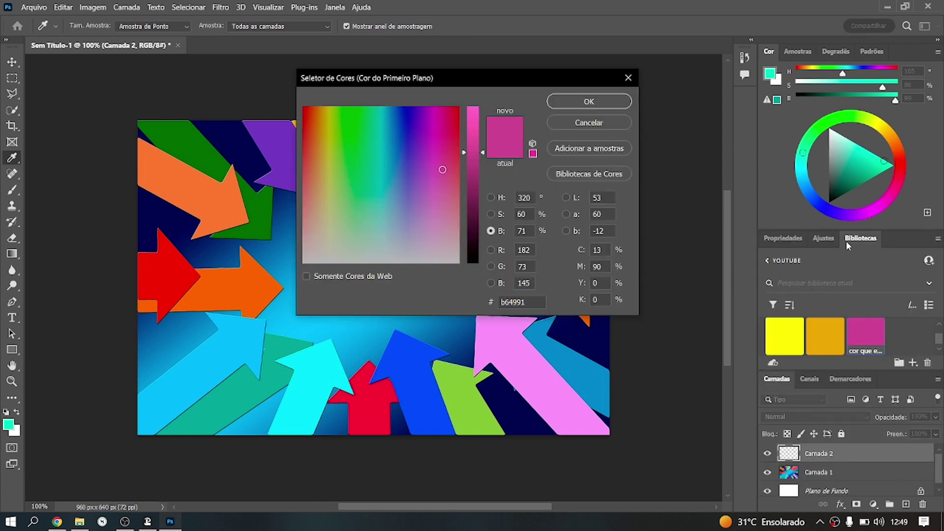
# - Close the Color Picker and show the swatch collection, scrolled down to the saved swatches
pyautogui.click(629, 77)
pyautogui.click(334, 7)
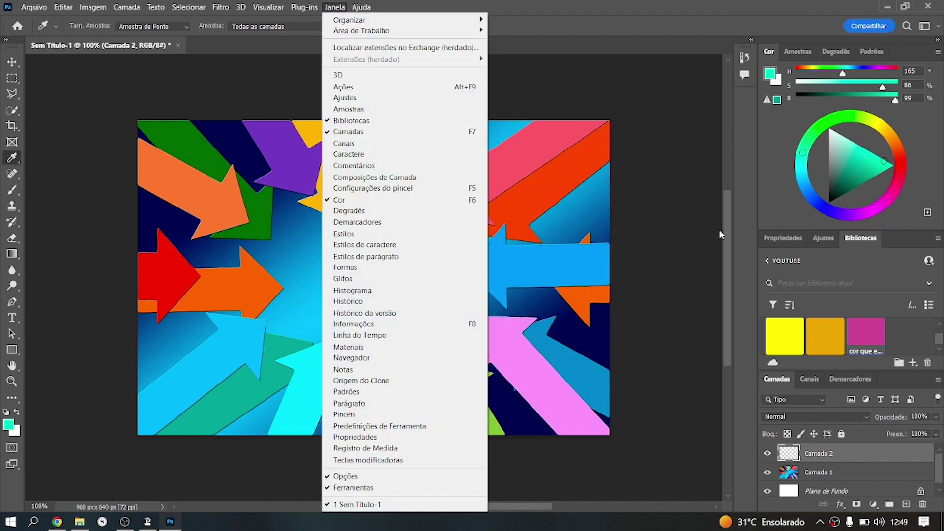
pyautogui.click(797, 51)
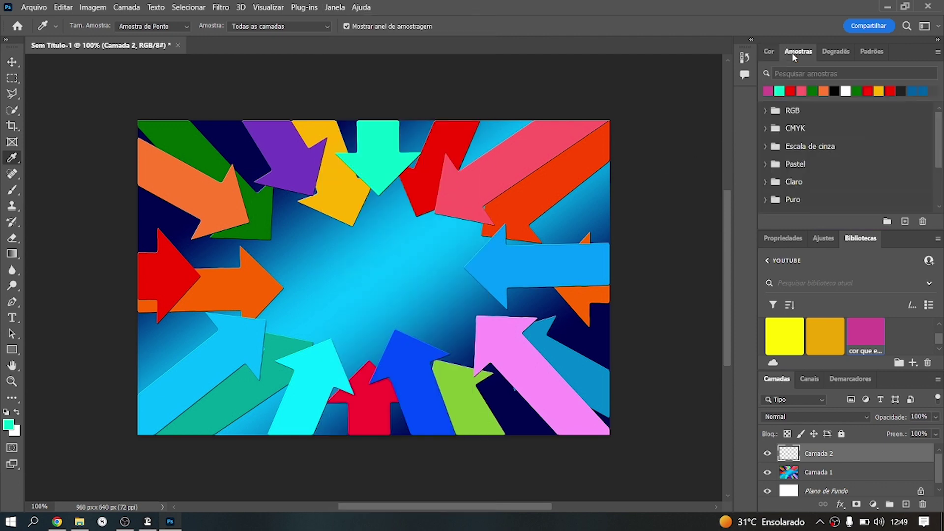
pyautogui.scroll(-3, 765, 123)
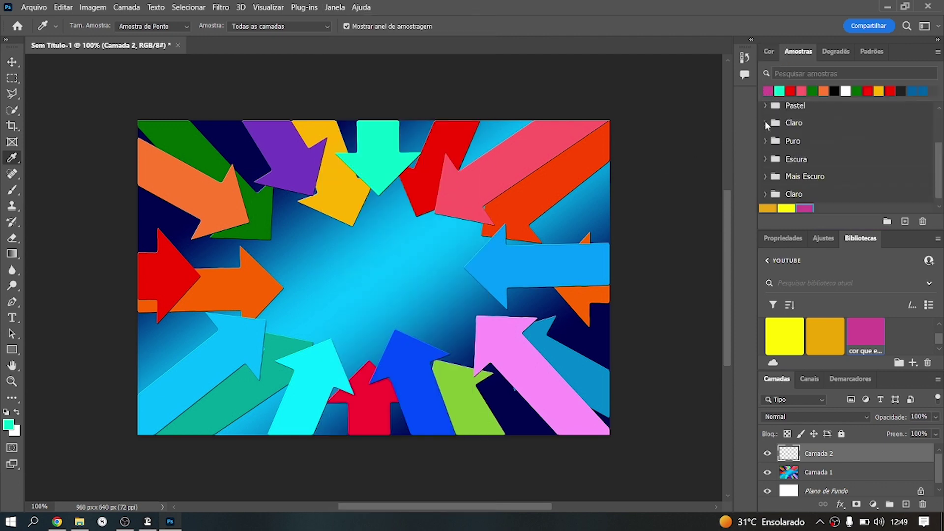
pyautogui.scroll(-2, 765, 123)
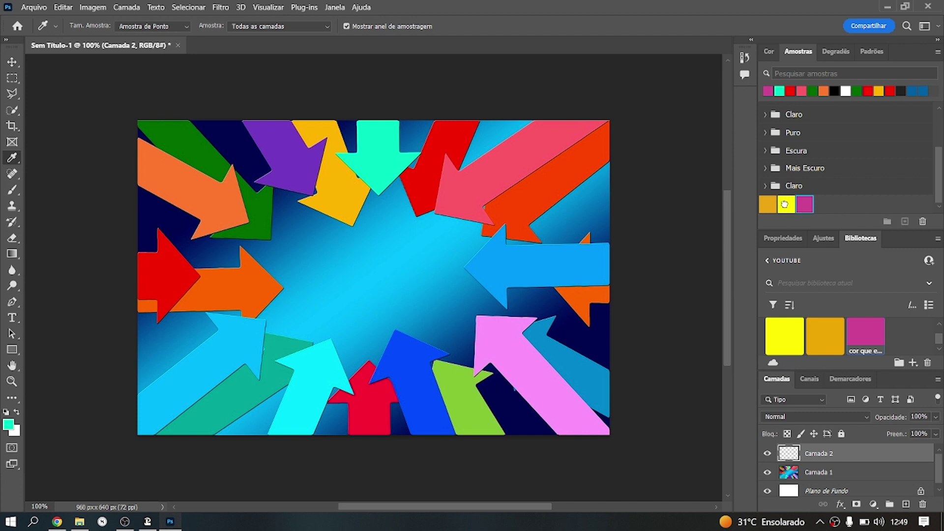
# - Make the saved yellow, then the magenta 'cor que eu gostei' swatch the foreground colour
pyautogui.click(787, 203)
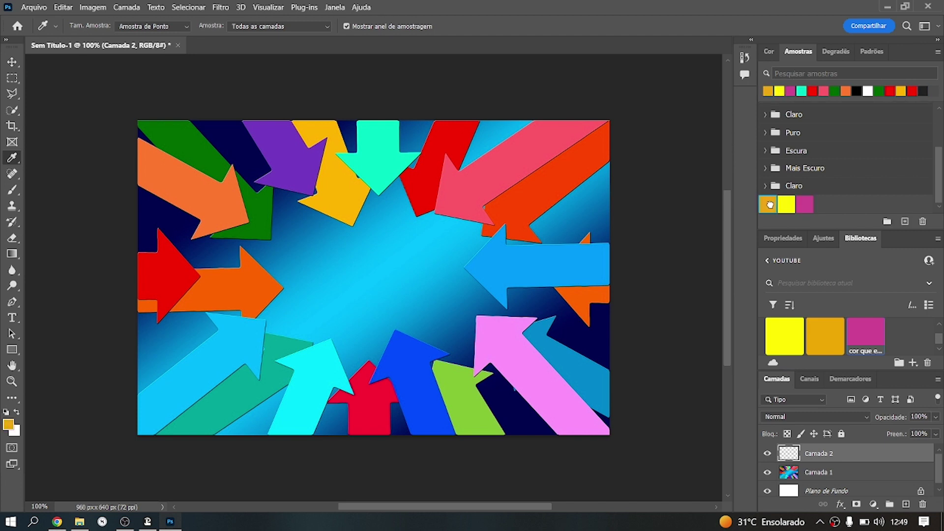
pyautogui.click(803, 202)
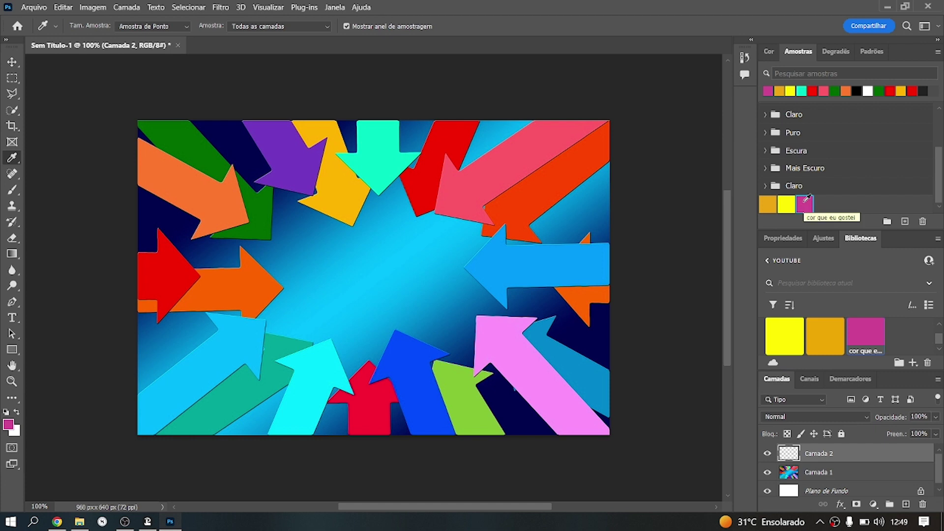
pyautogui.rightClick(805, 205)
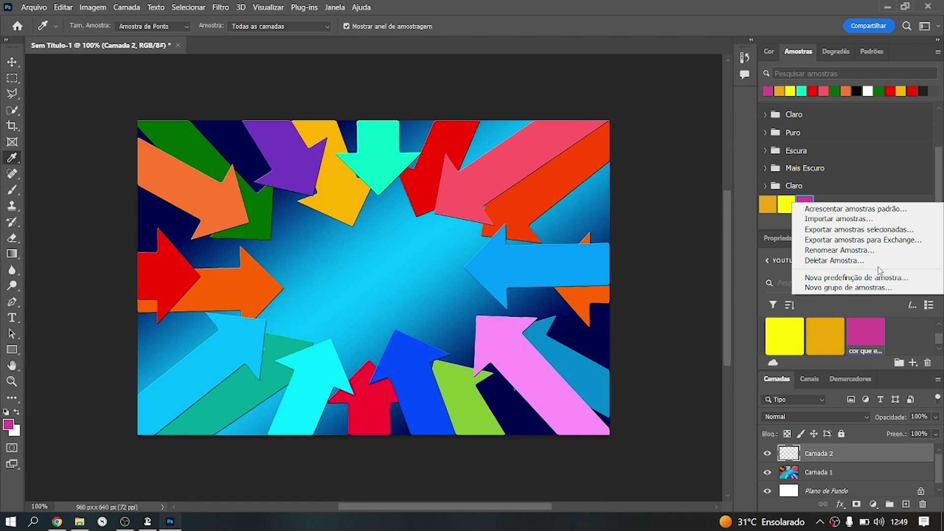
pyautogui.click(544, 184)
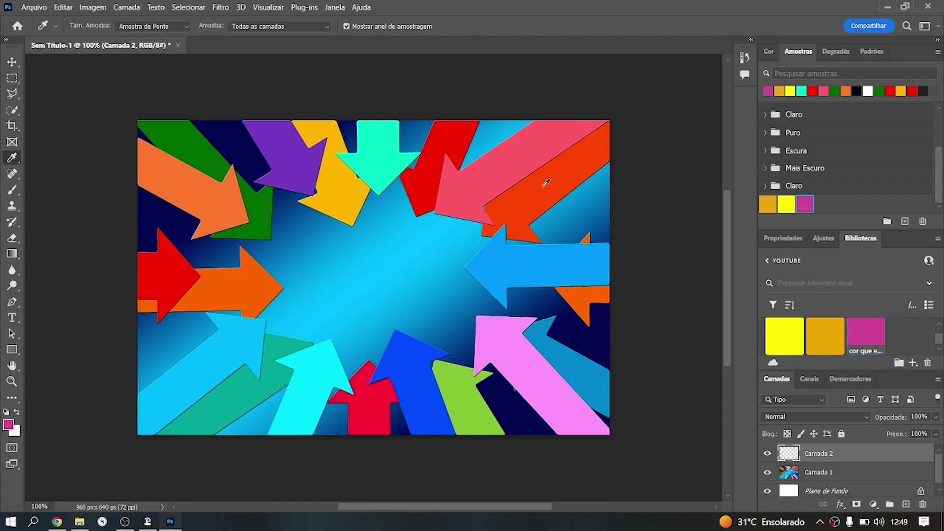
# - With the Brush, paint crossing purple and yellow strokes in colours sampled from the arrows
pyautogui.click(10, 193)
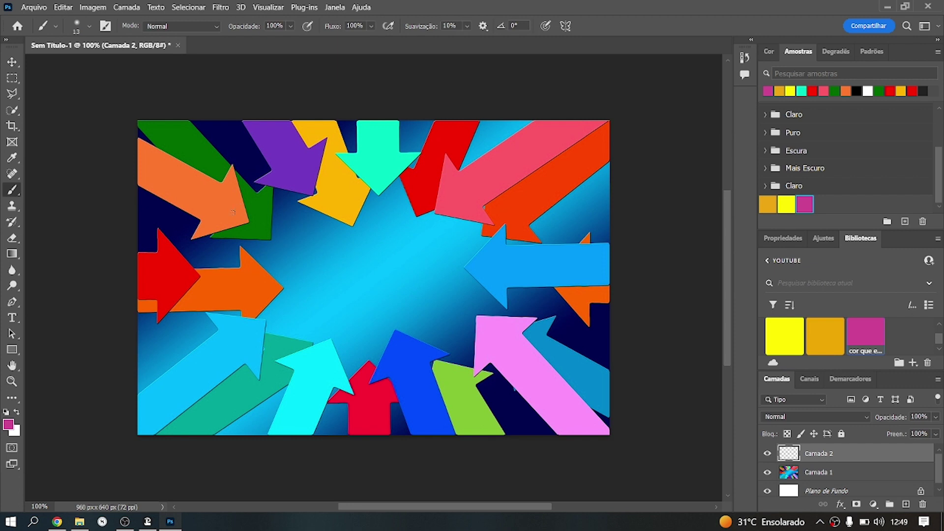
pyautogui.press('alt')
pyautogui.keyDown('alt'); pyautogui.click(264, 215); pyautogui.keyUp('alt')
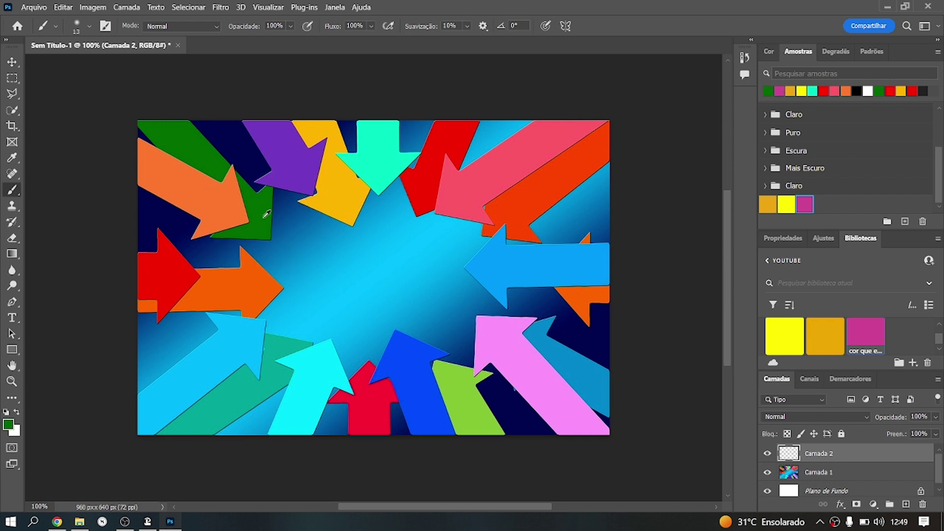
pyautogui.keyDown('alt'); pyautogui.click(288, 190); pyautogui.keyUp('alt')
pyautogui.moveTo(317, 255); pyautogui.dragTo(445, 286)
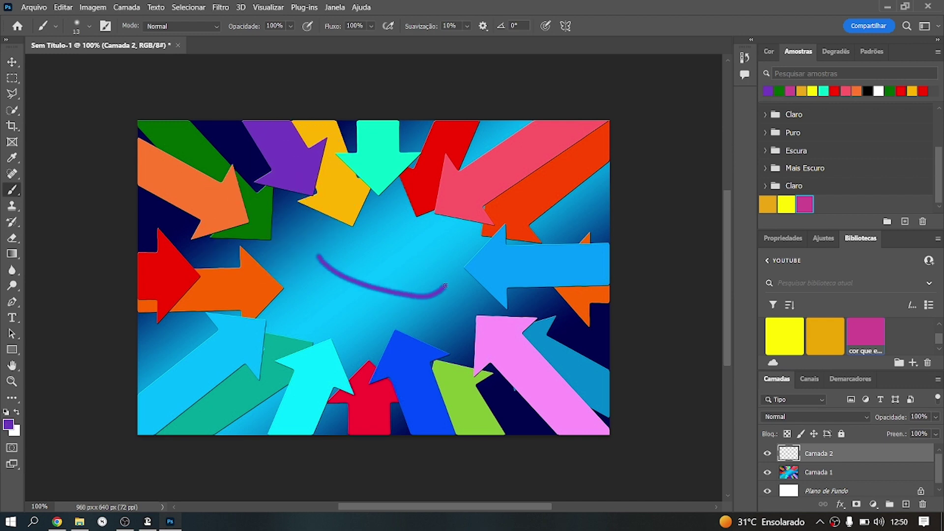
pyautogui.keyDown('alt'); pyautogui.click(346, 199); pyautogui.keyUp('alt')
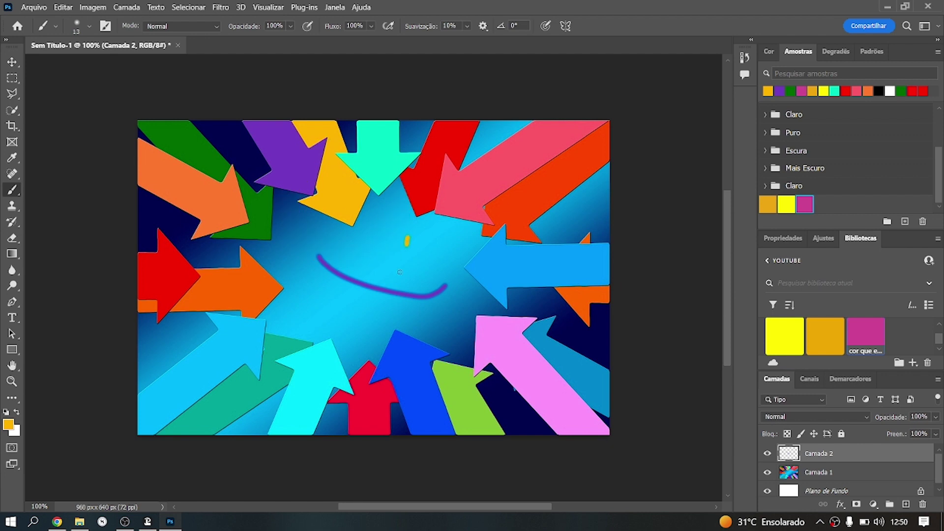
pyautogui.moveTo(408, 237); pyautogui.dragTo(320, 315)
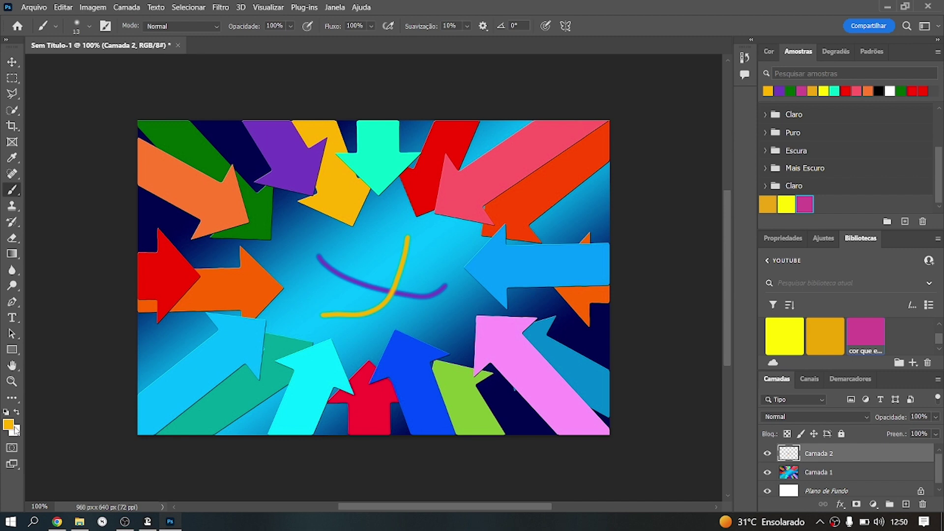
# - Paint orange and red curved strokes in colours sampled from the arrows, leaving red as foreground
pyautogui.press('x')
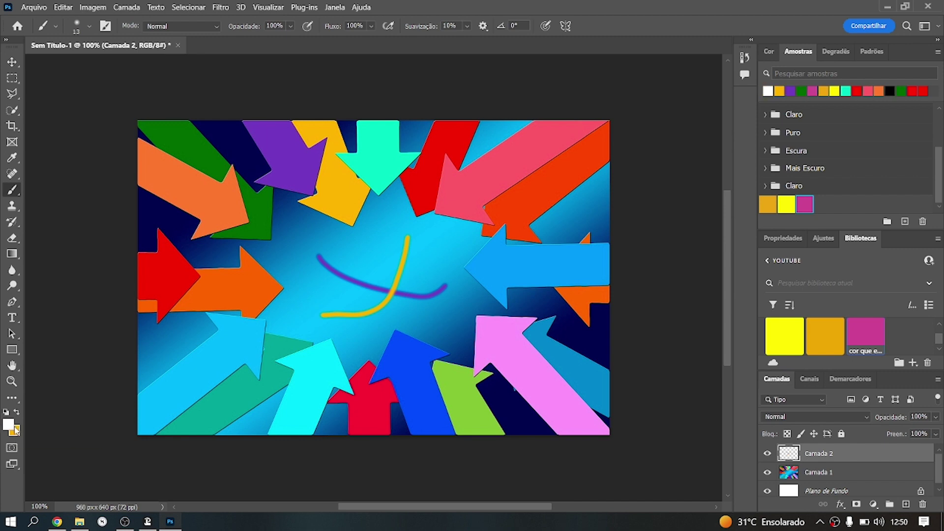
pyautogui.press('x')
pyautogui.click(6, 412)
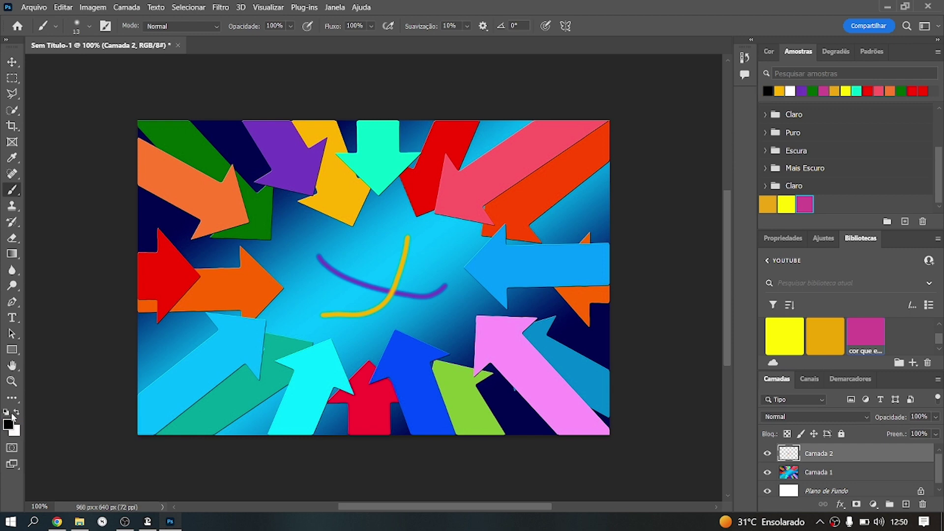
pyautogui.click(17, 413)
pyautogui.press('x')
pyautogui.keyDown('alt'); pyautogui.click(237, 206); pyautogui.keyUp('alt')
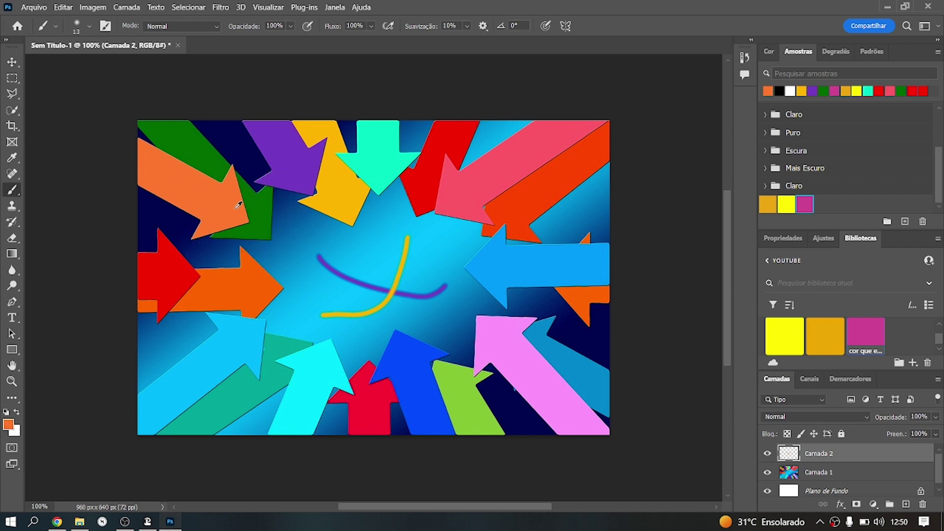
pyautogui.moveTo(442, 251)
pyautogui.mouseDown()
pyautogui.moveTo(350, 254)
pyautogui.moveTo(432, 250)
pyautogui.mouseUp()
pyautogui.keyDown('alt'); pyautogui.click(437, 156); pyautogui.keyUp('alt')
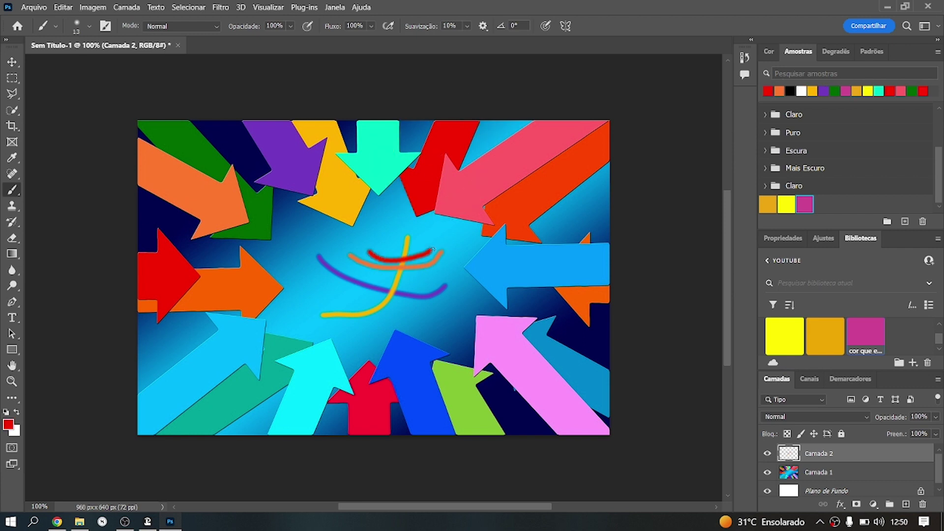